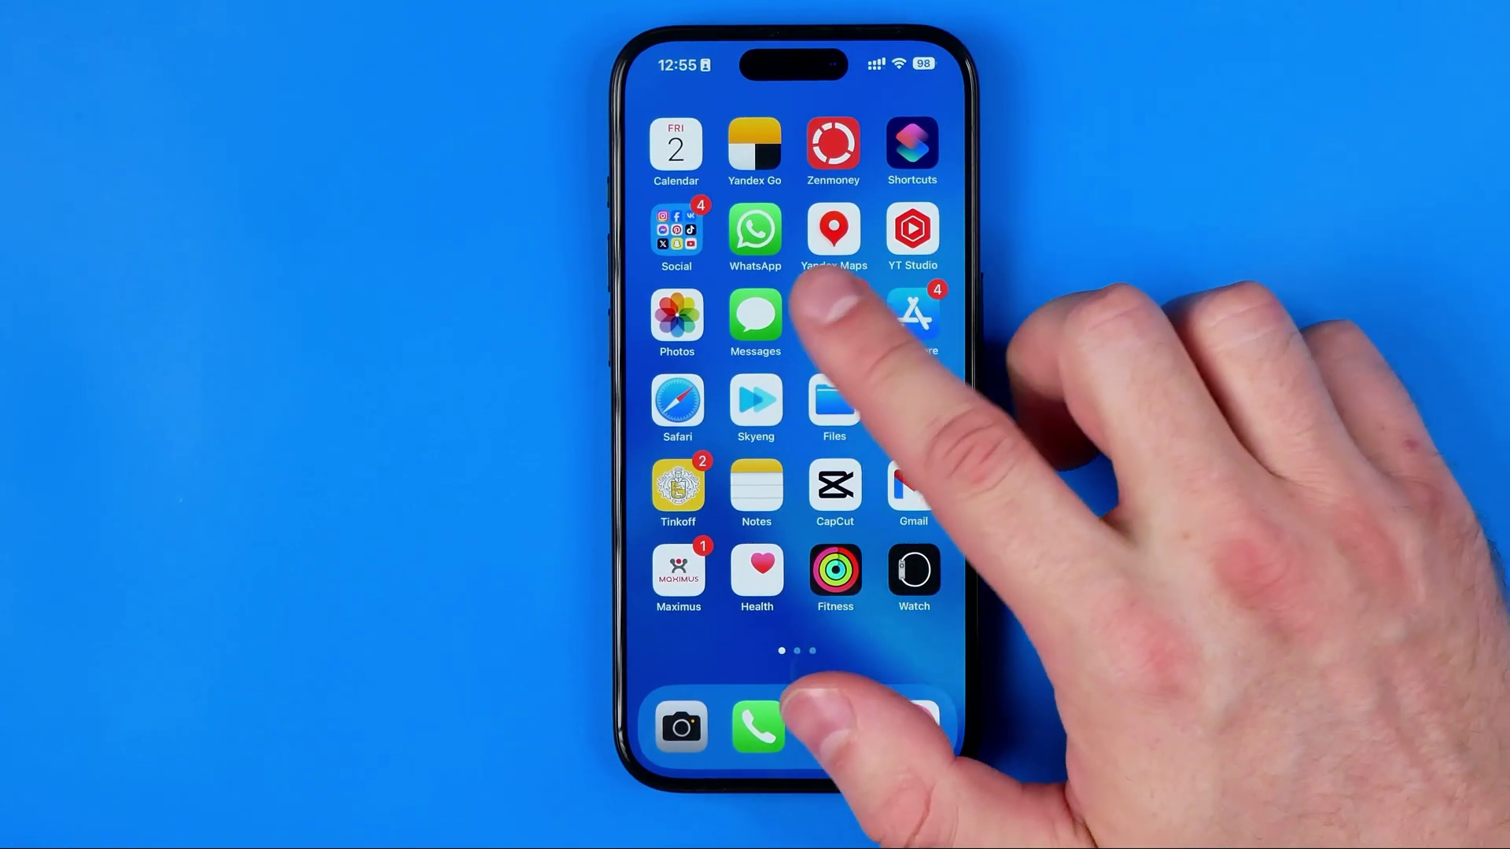
- Go from the Settings app to WhatsApp's permissions and notifications page
left_click(833, 316)
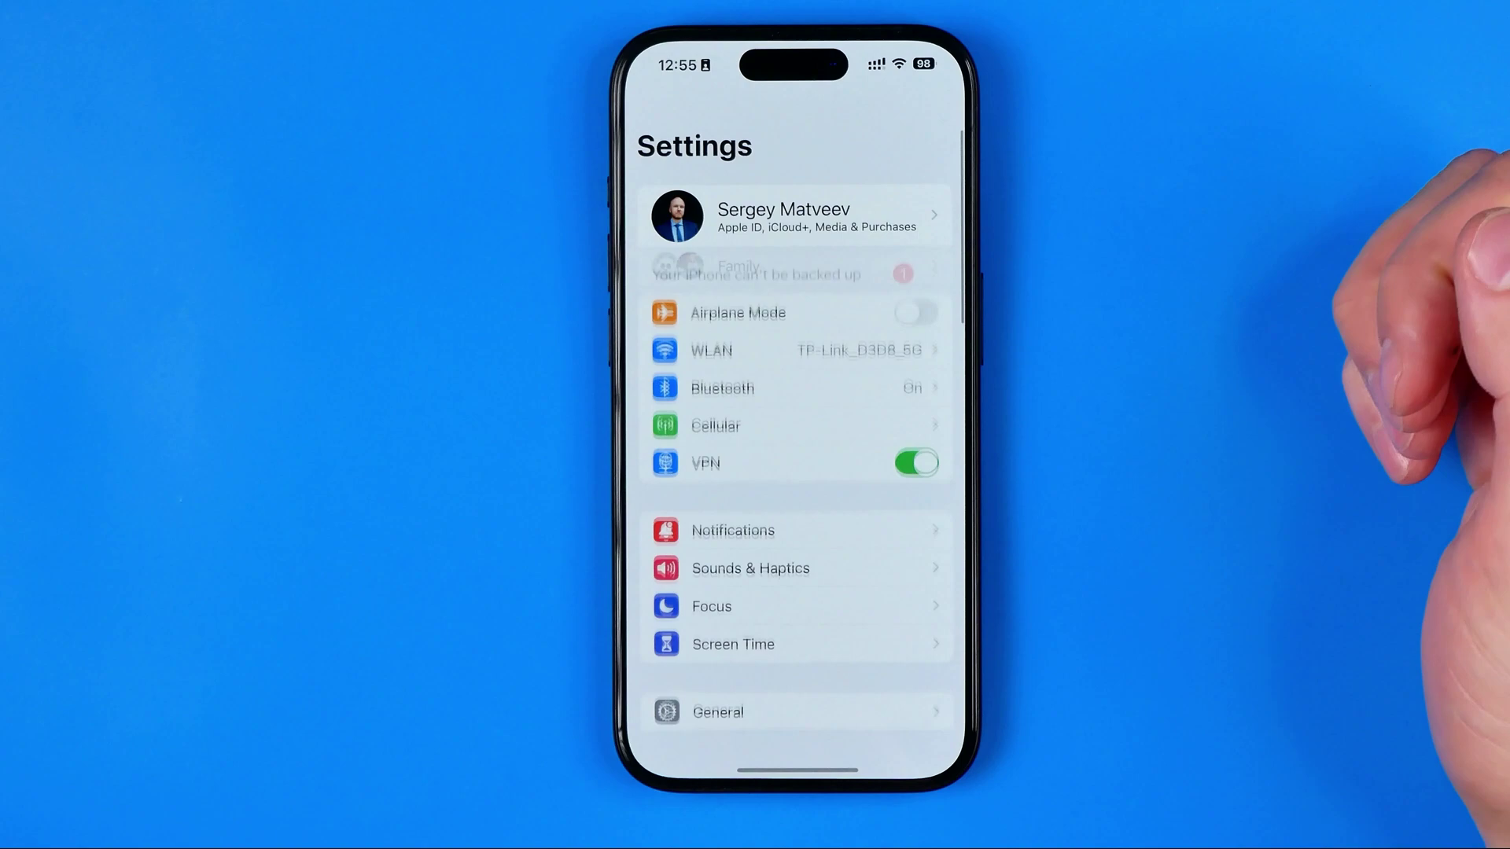
scroll(802, 472, "down", 10)
scroll(803, 472, "down", 10)
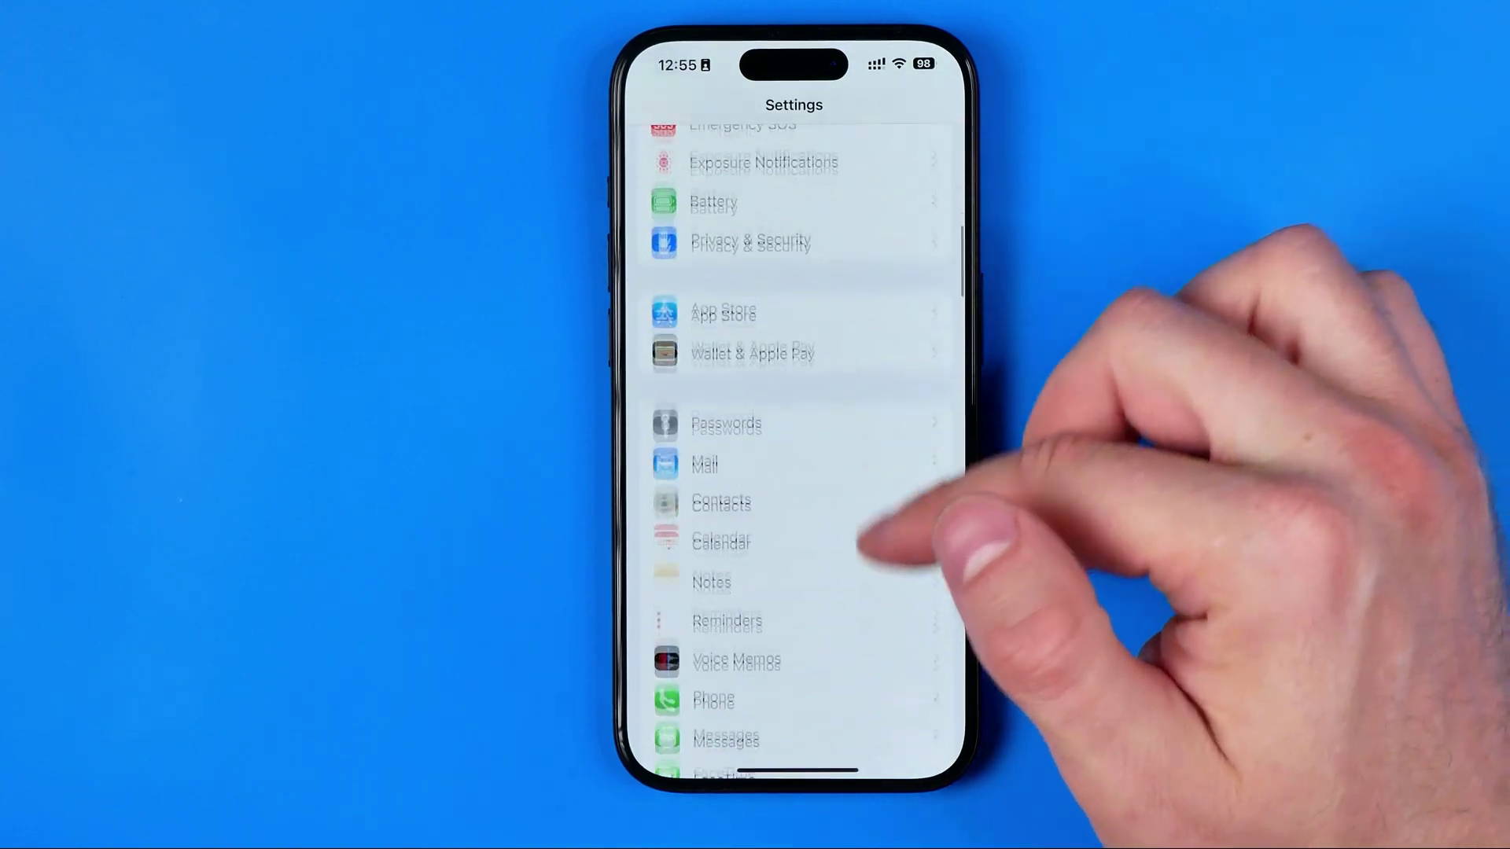
scroll(802, 472, "down", 10)
scroll(802, 472, "down", 10)
scroll(802, 473, "down", 10)
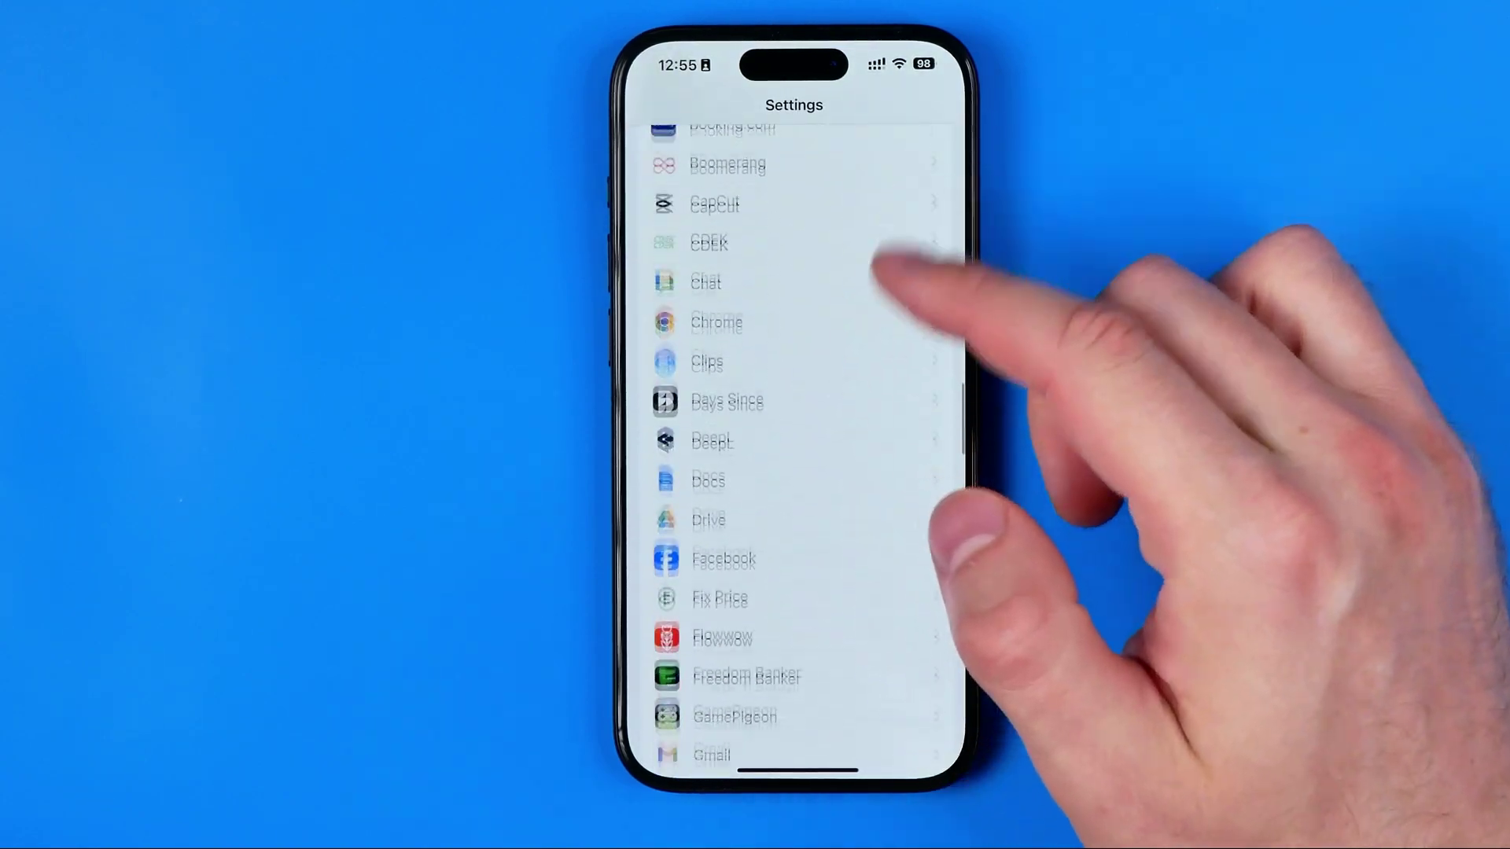
scroll(802, 471, "down", 10)
scroll(802, 472, "down", 10)
scroll(802, 472, "down", 10)
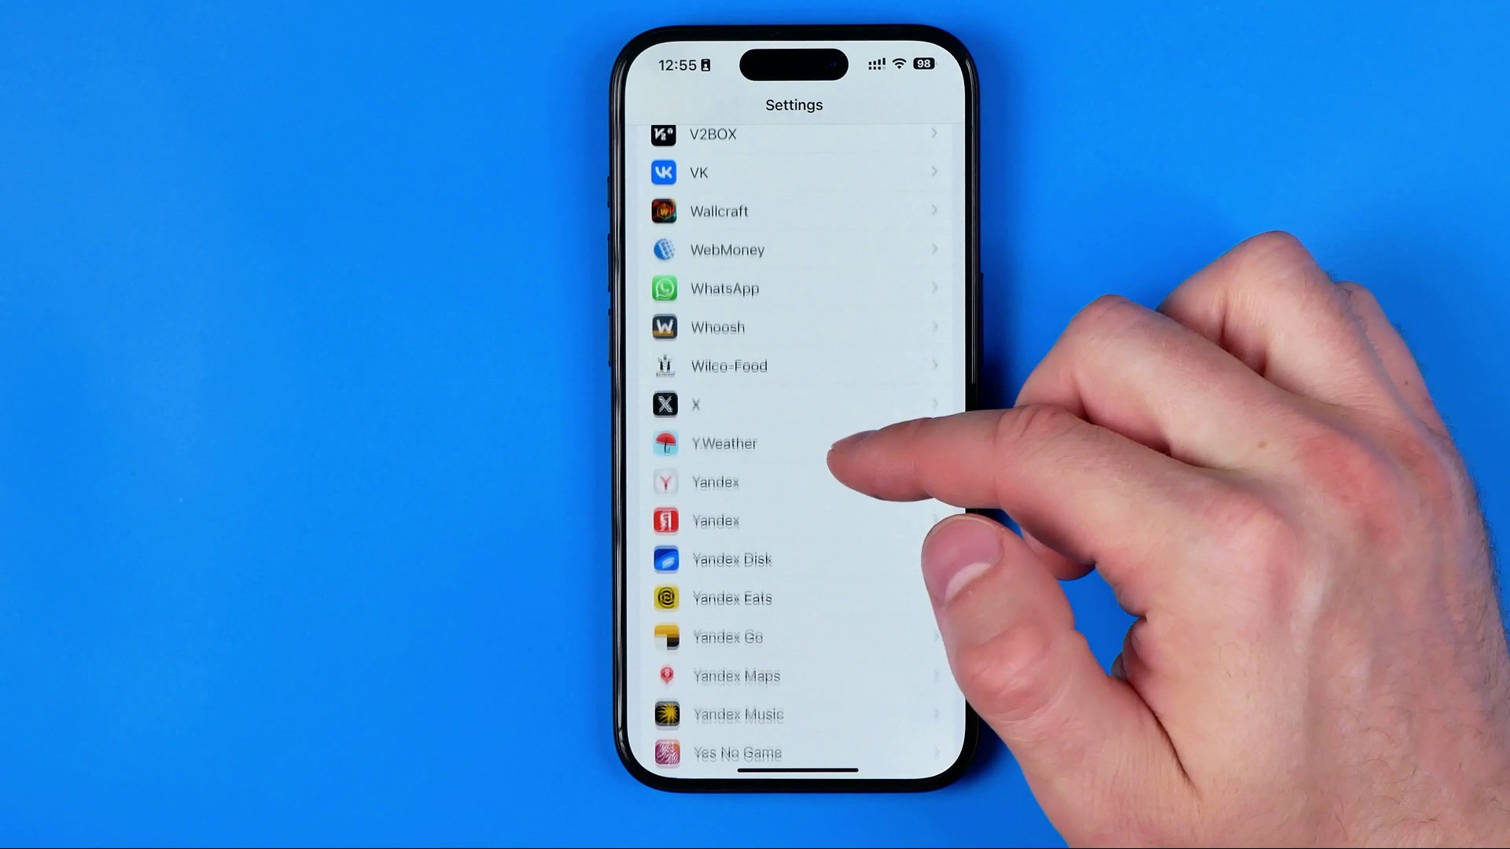
left_click(755, 314)
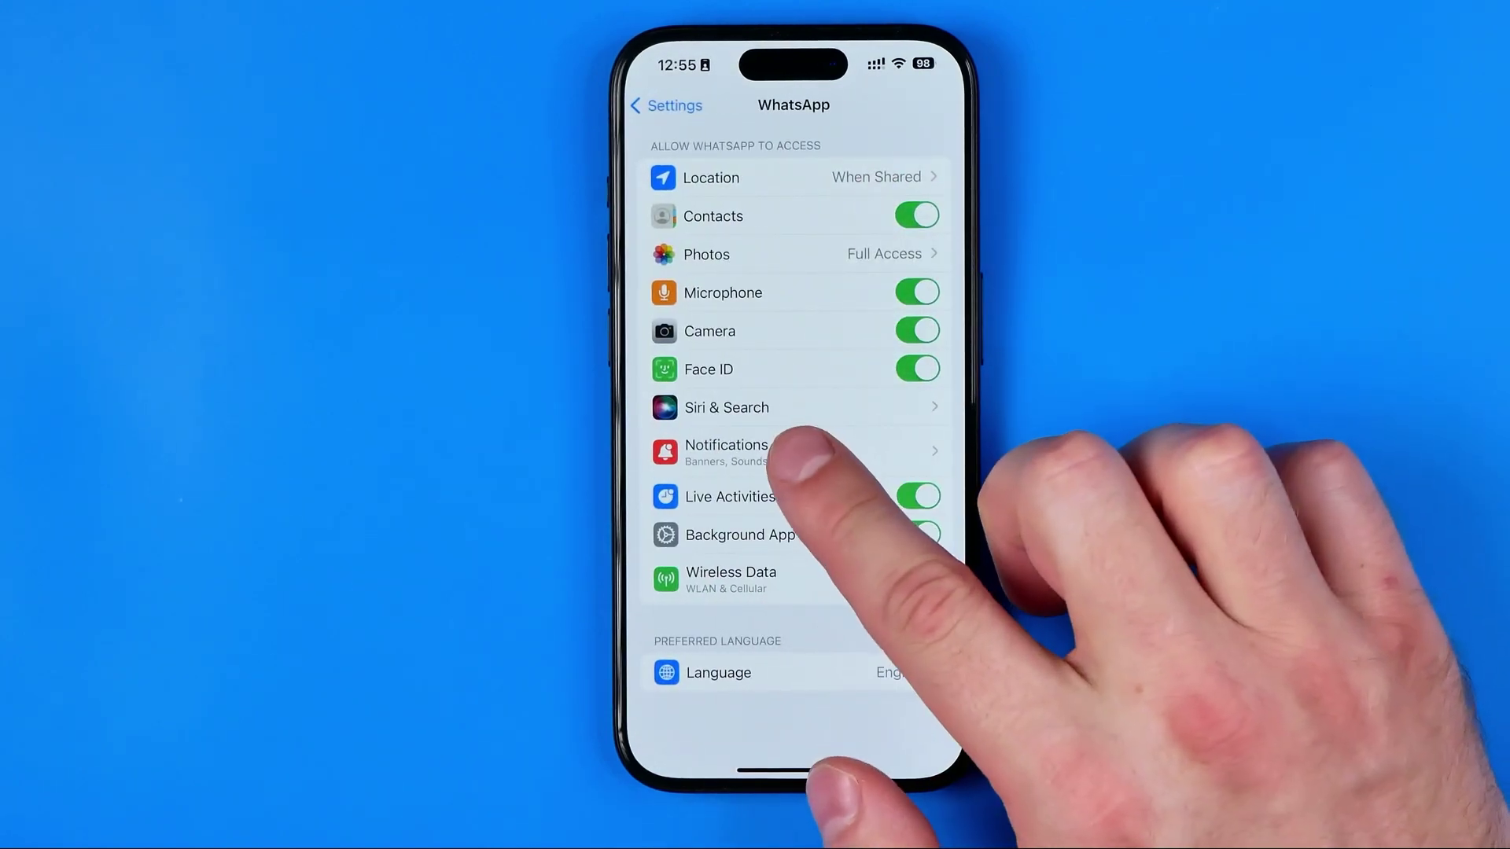
- Turn WhatsApp's Allow Notifications switch off and back on
left_click(779, 451)
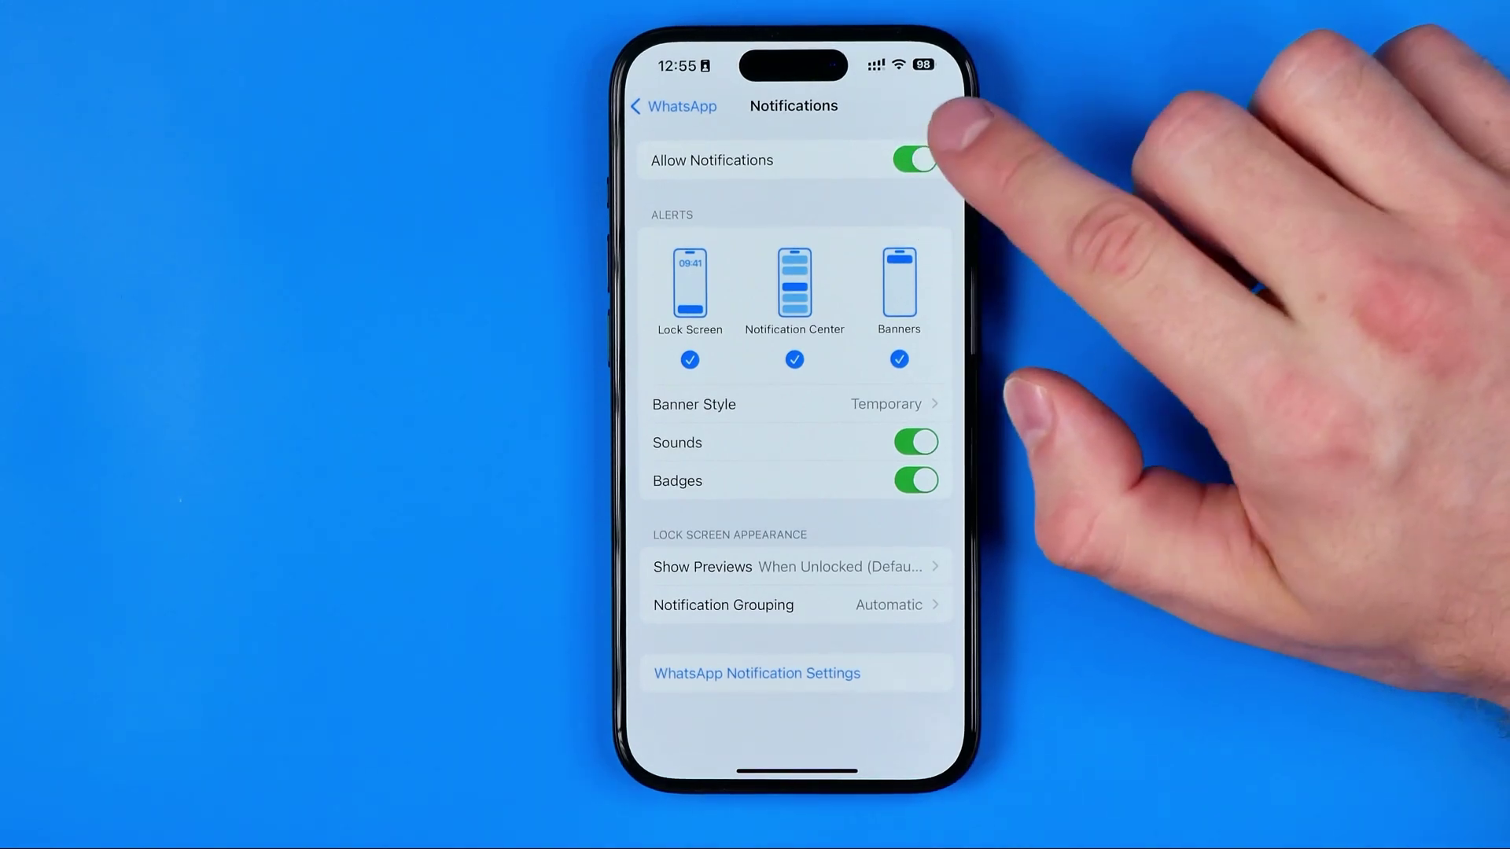
left_click(915, 160)
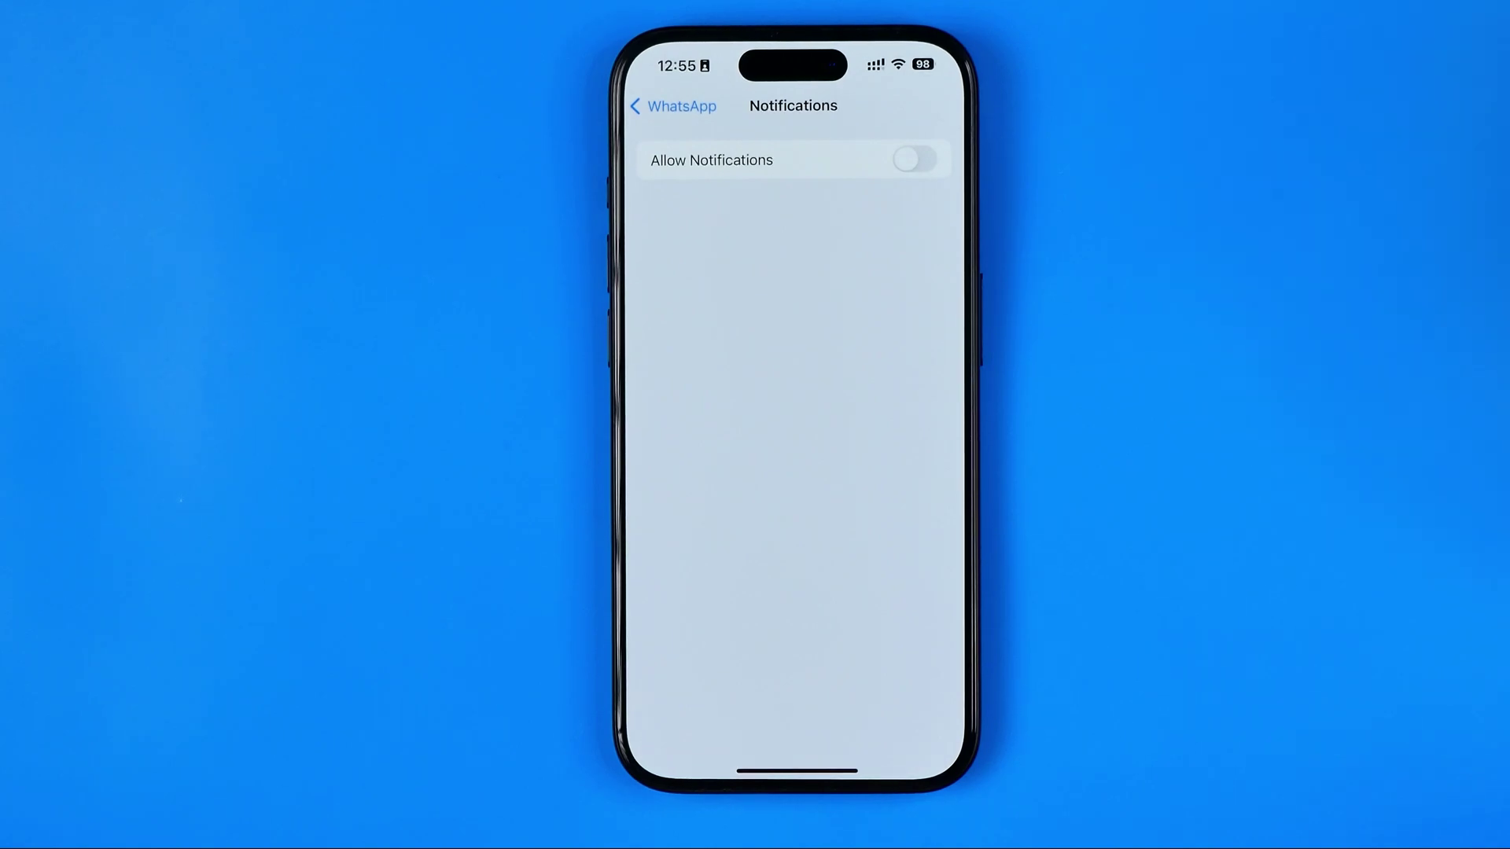
left_click(915, 160)
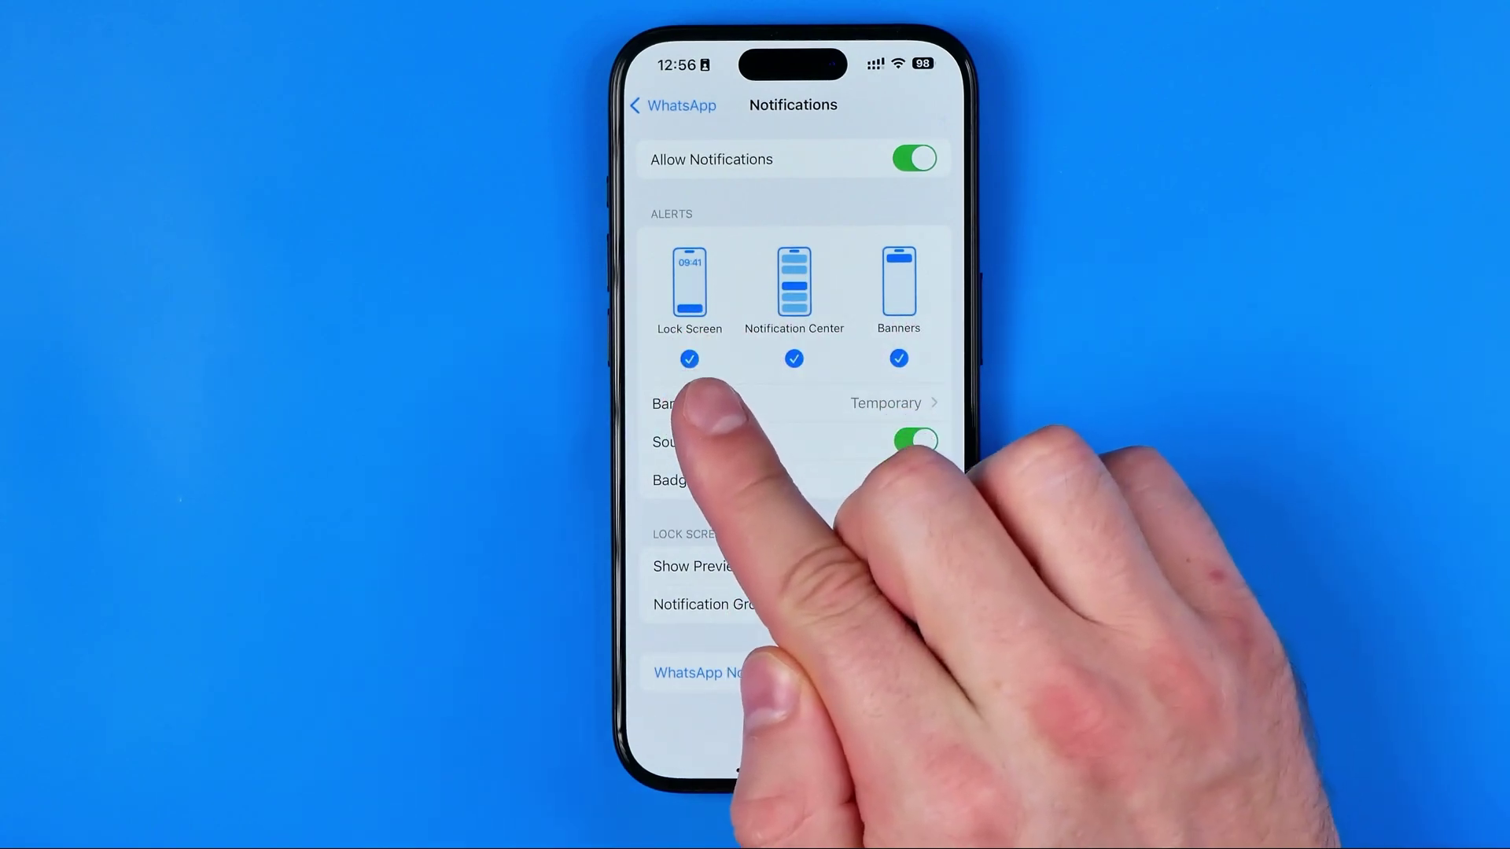
left_click(689, 307)
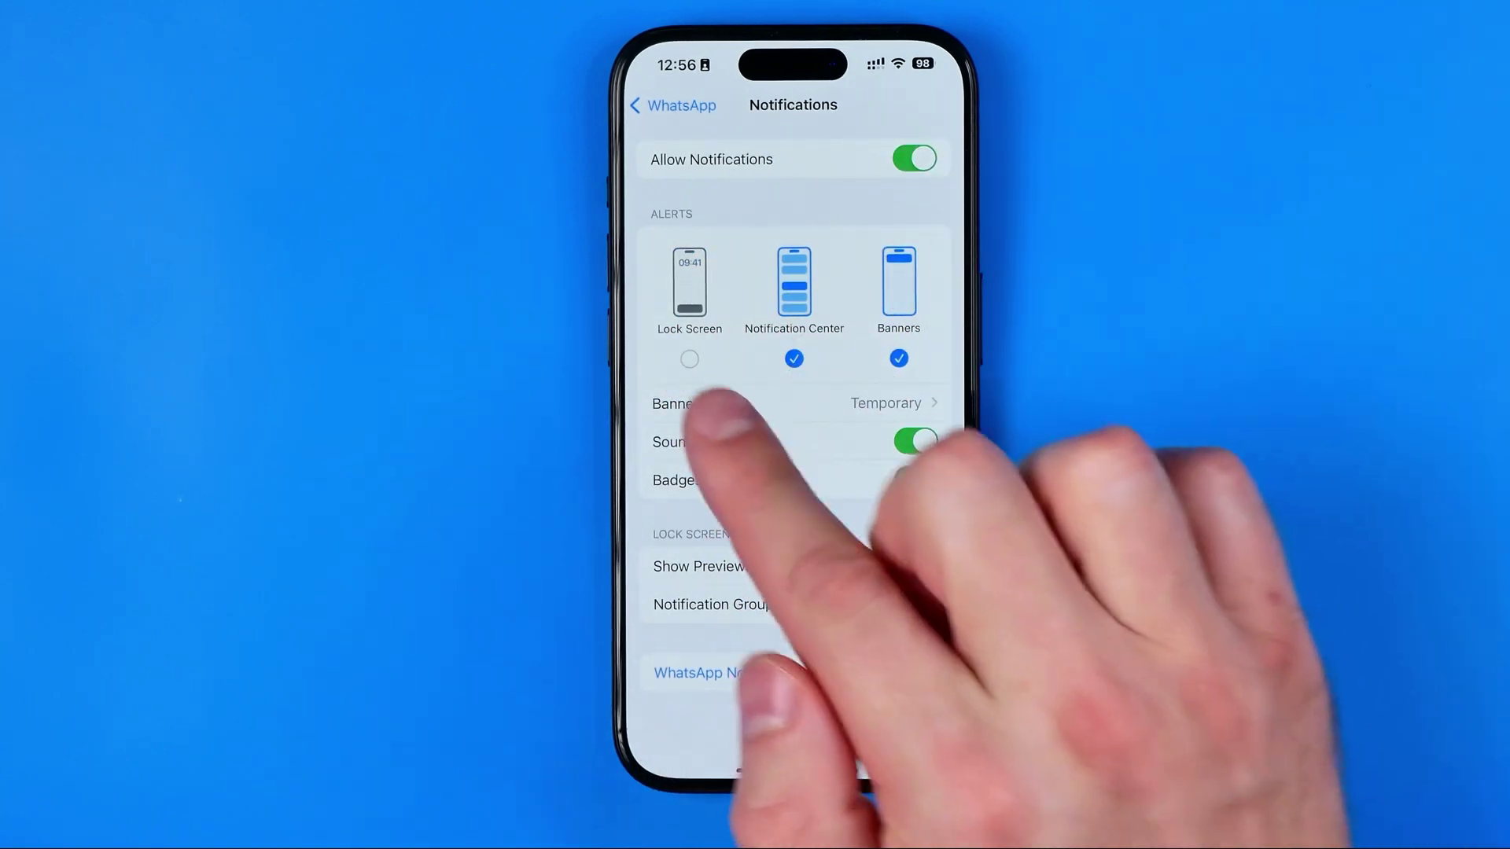
left_click(689, 358)
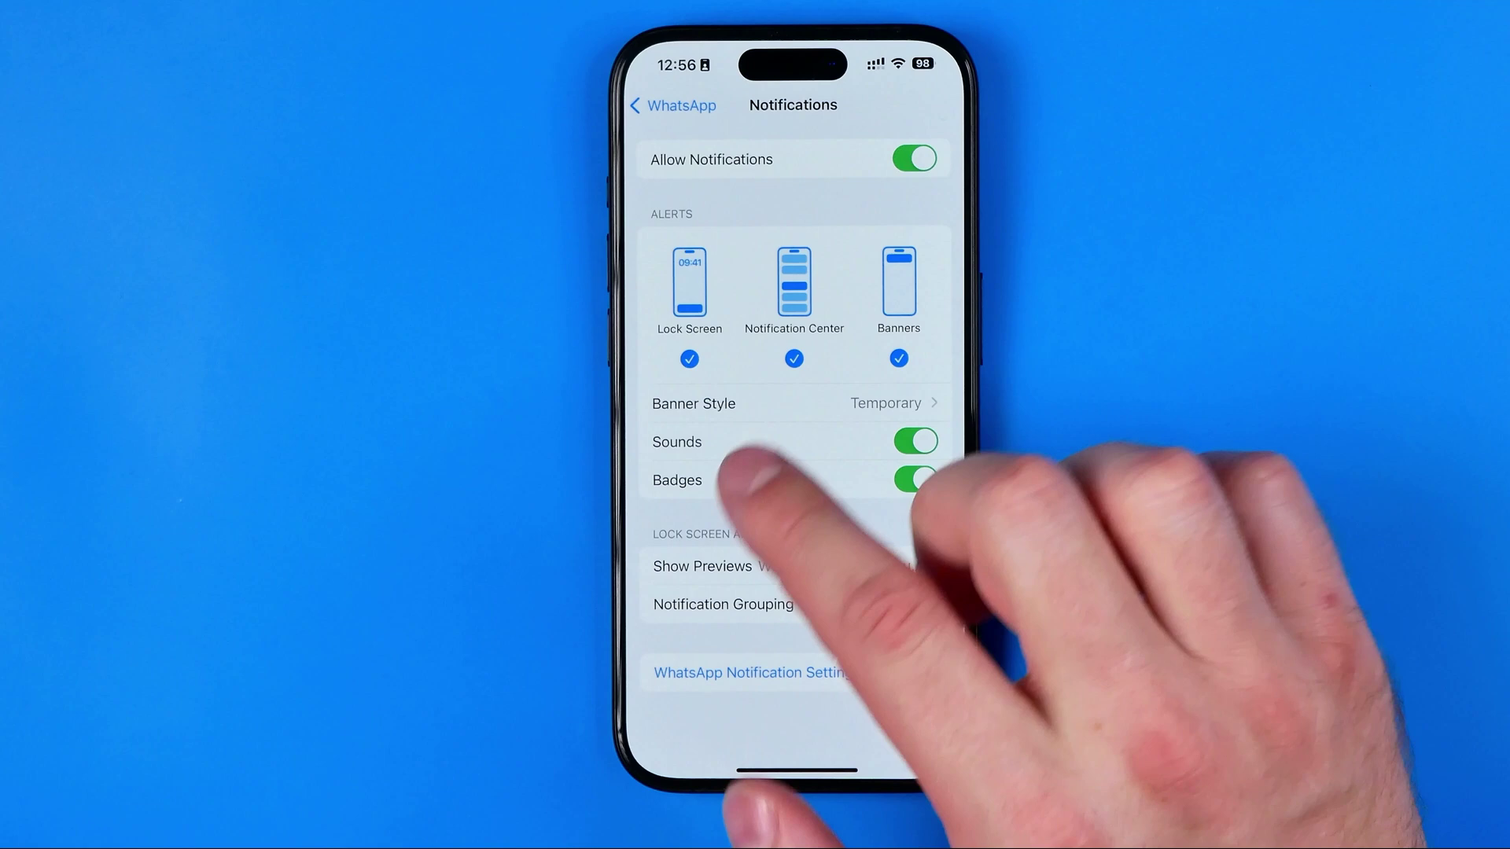
left_click(794, 359)
left_click(793, 359)
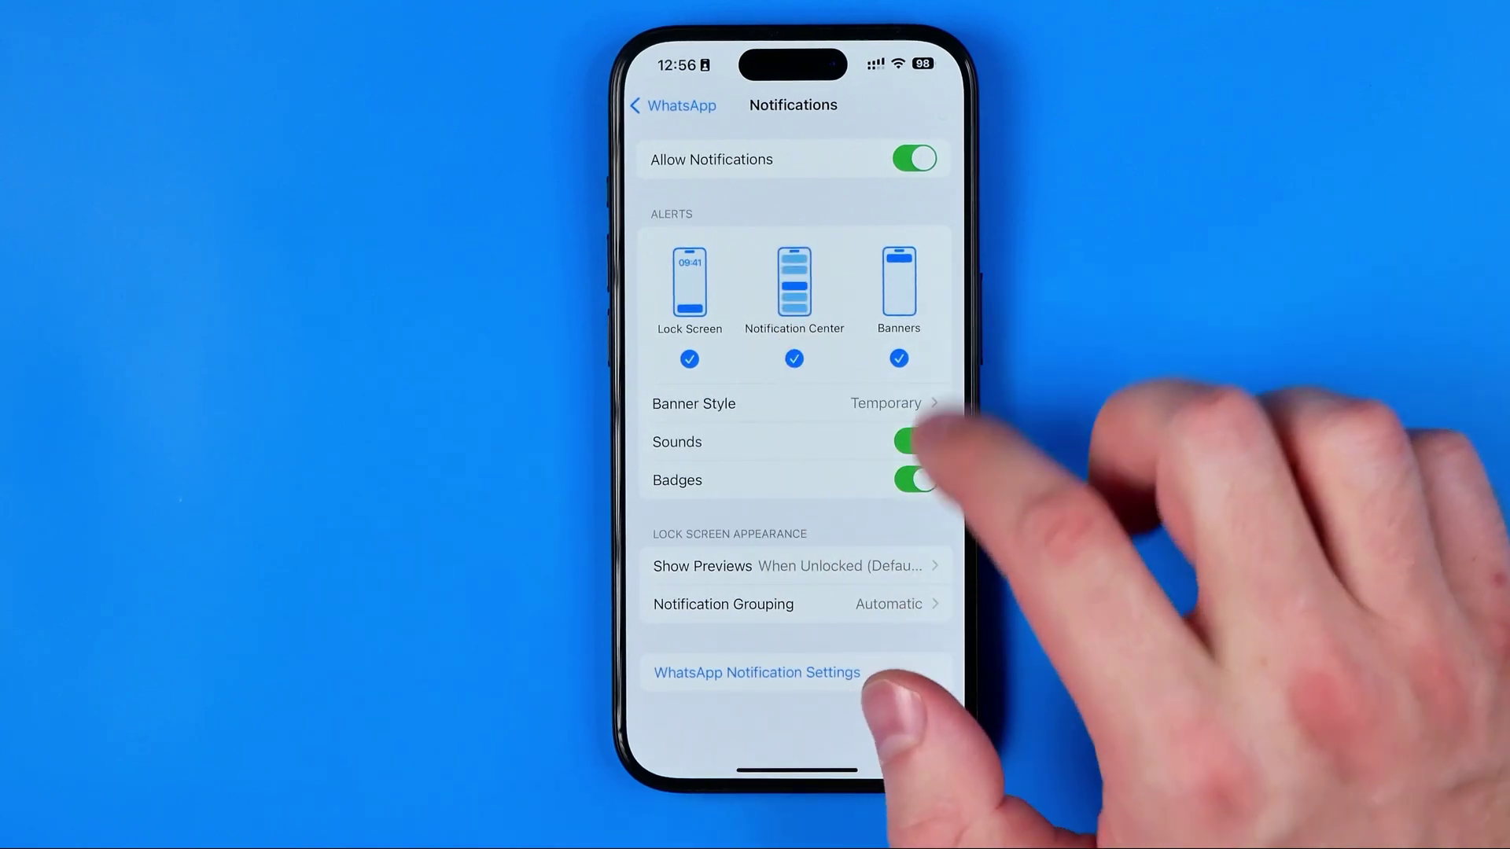
left_click(898, 359)
left_click(899, 359)
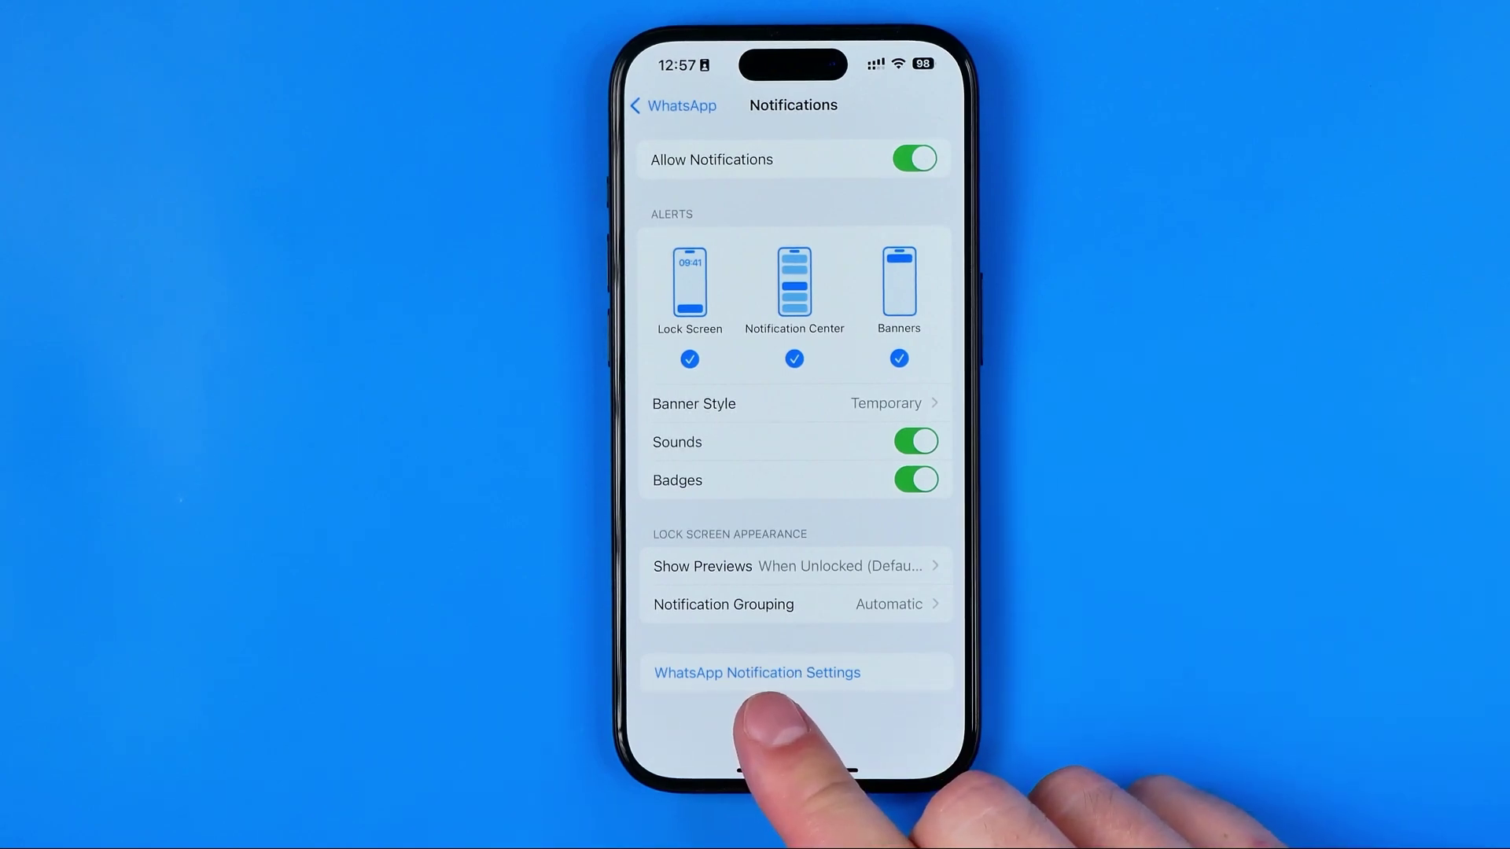
- Jump to WhatsApp's in-app Notifications screen and return to it via the app switcher
left_click(758, 673)
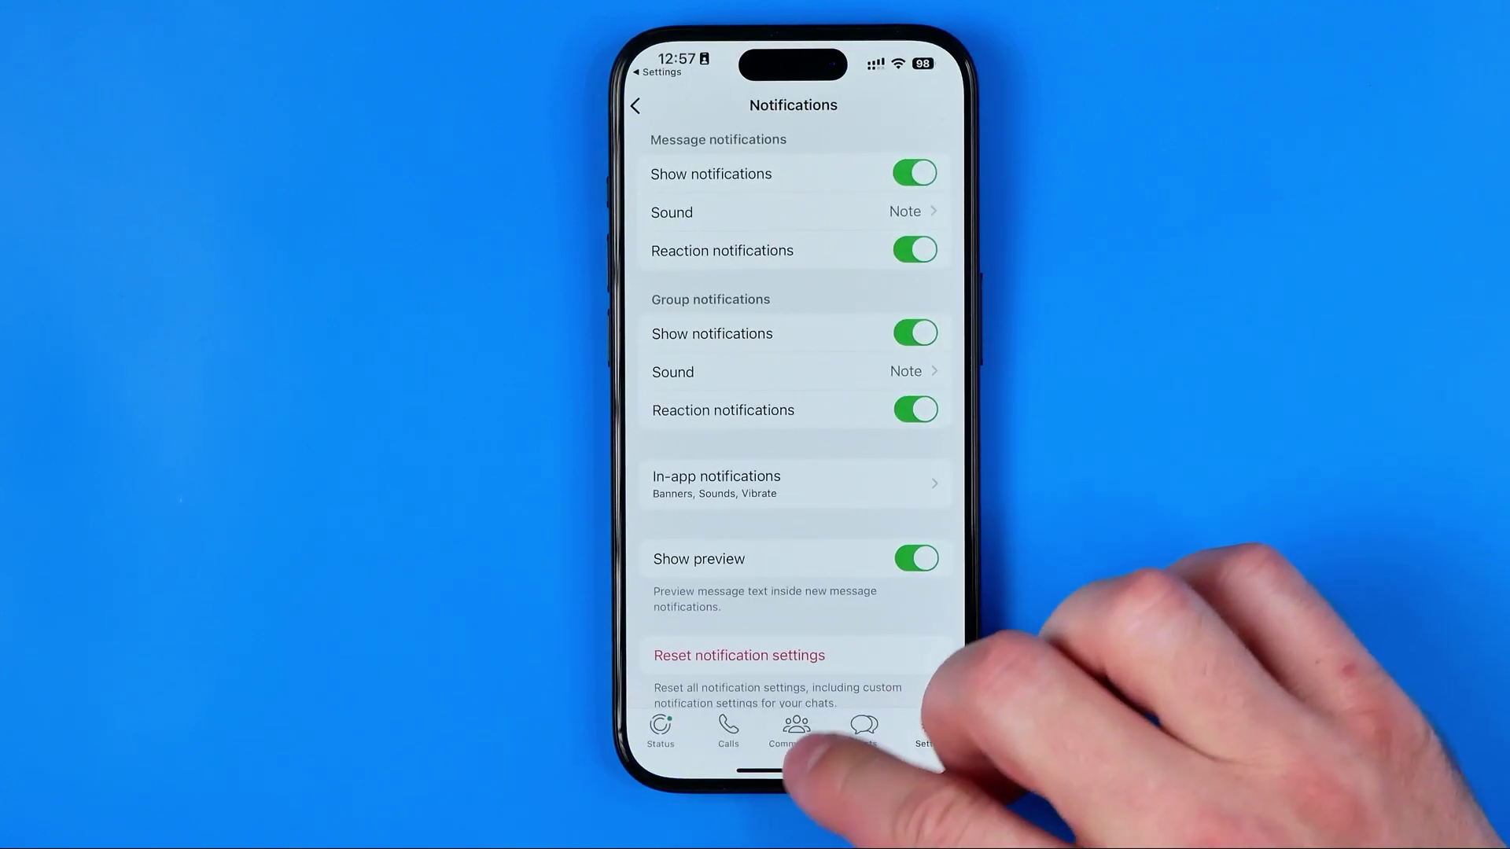
left_click_drag(798, 769, 826, 472)
left_click(909, 236)
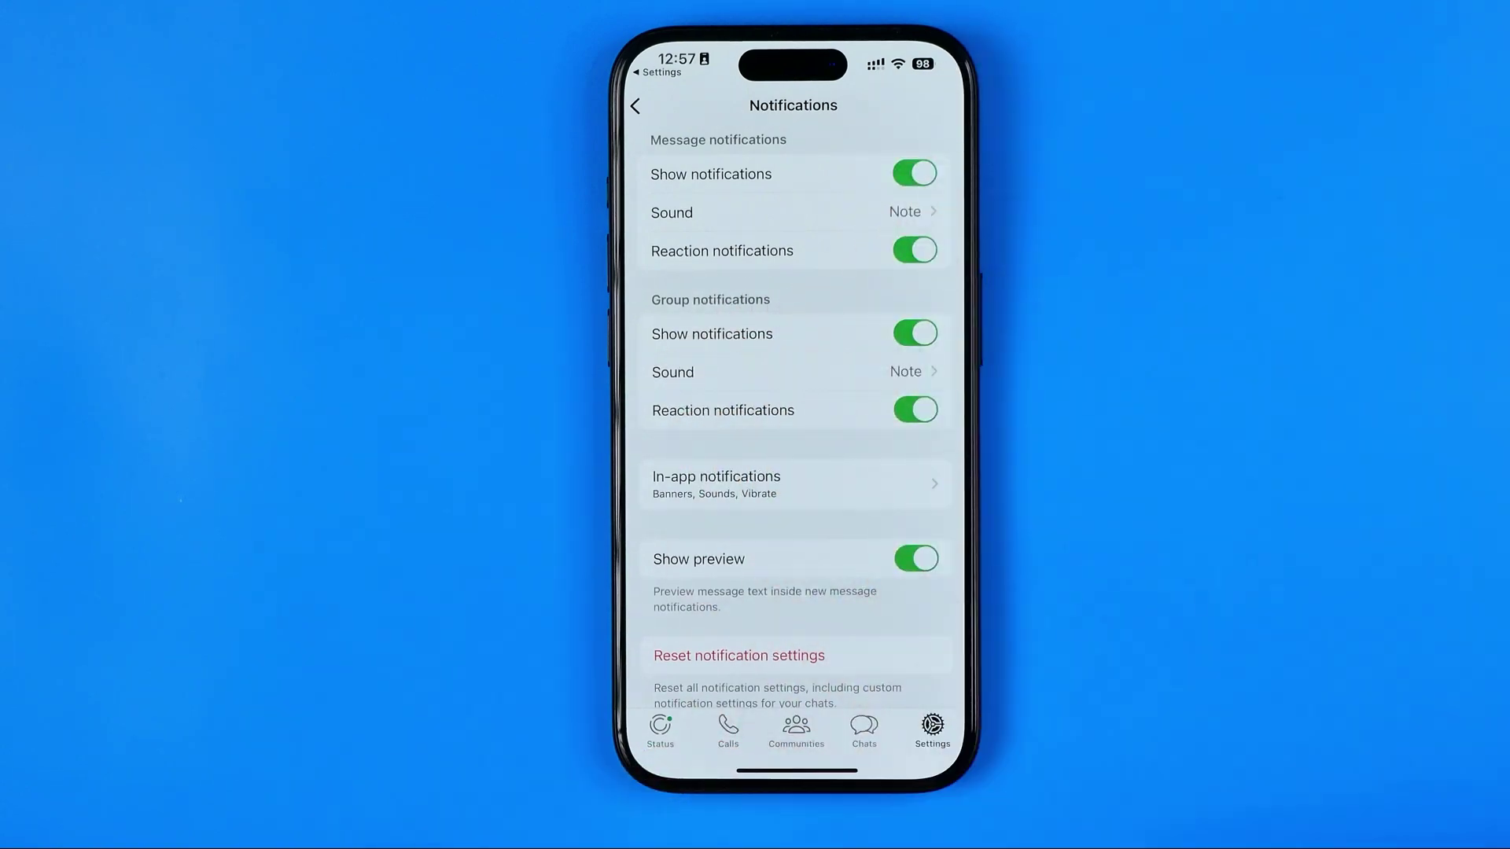
scroll(792, 472, "down", 1)
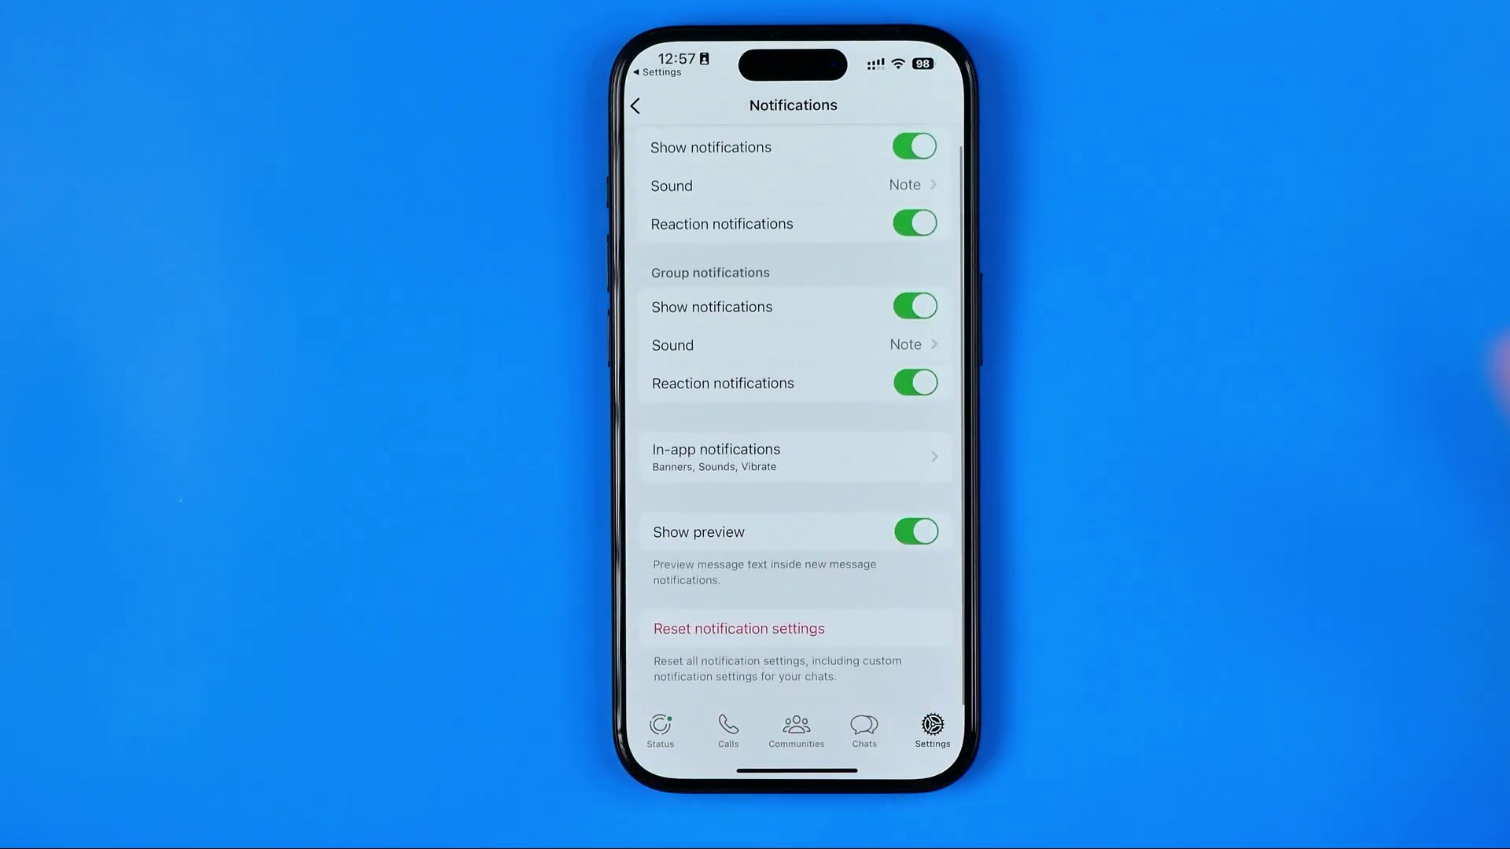